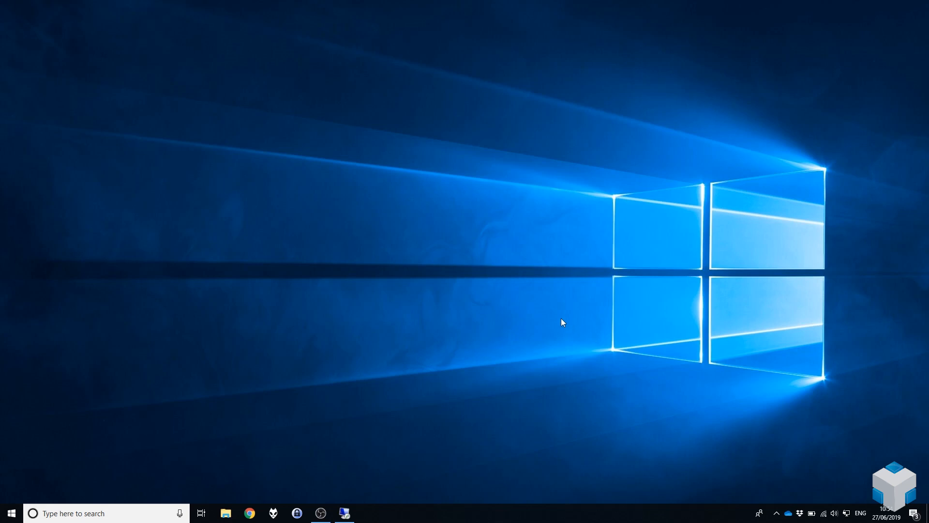
Step: Check the installed Windows version by running winver, and dismiss the version information
left_click(121, 514)
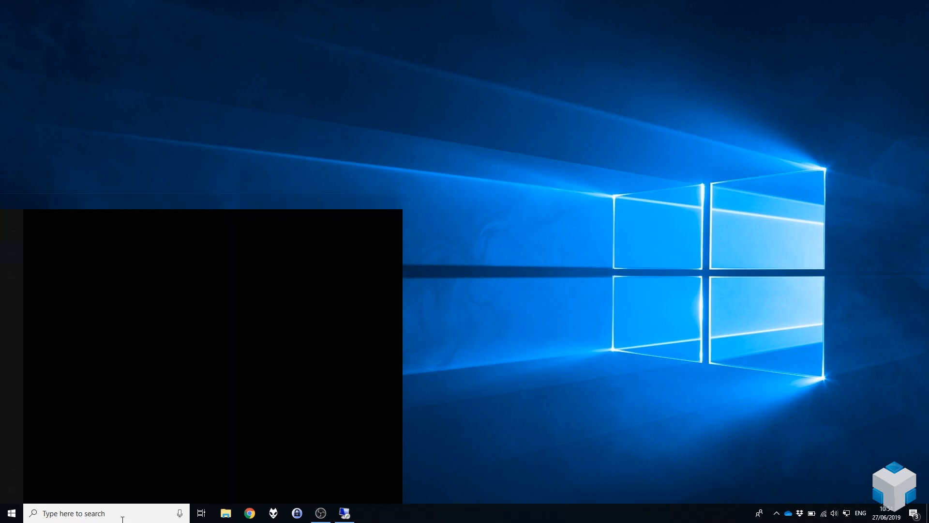
type("run")
key("Return")
type("winver")
key("Return")
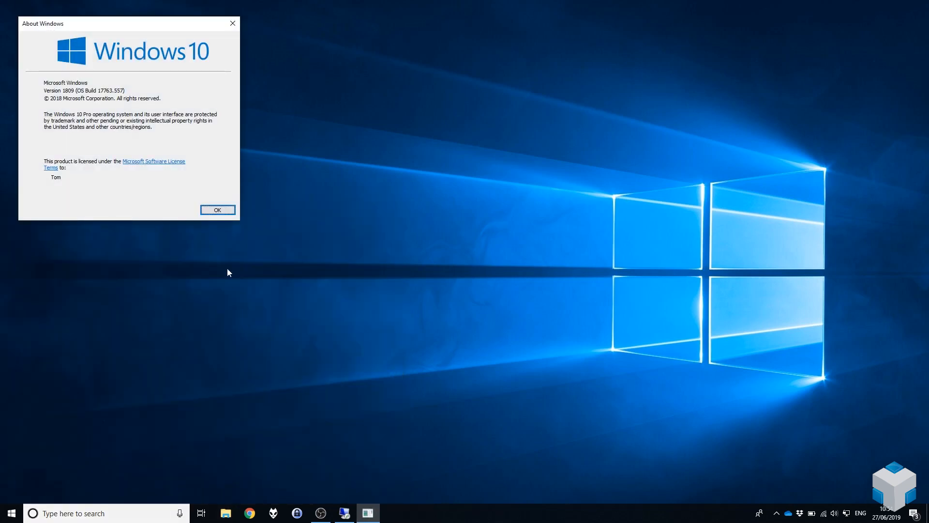
left_click(218, 210)
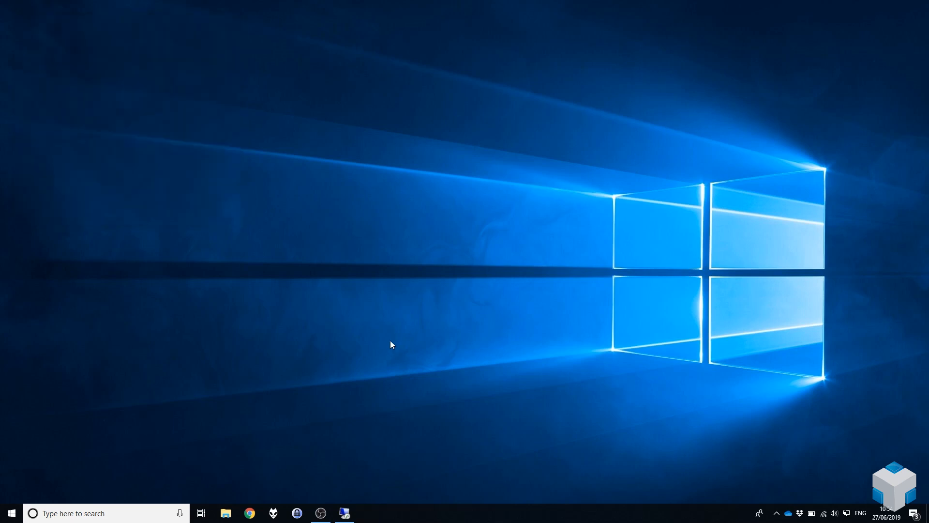
Step: Find and open Windows Defender Firewall with Advanced Security, maximize its window and widen the console tree
left_click(112, 517)
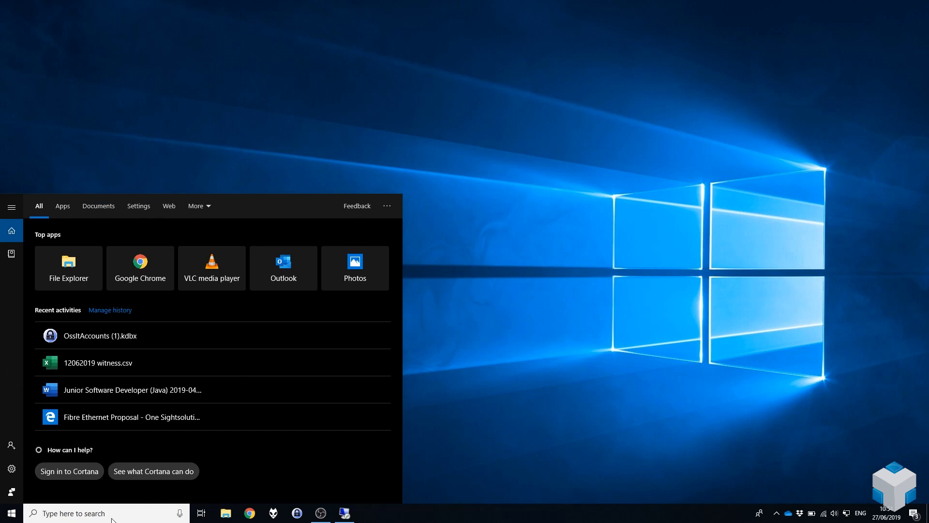
type("firewall")
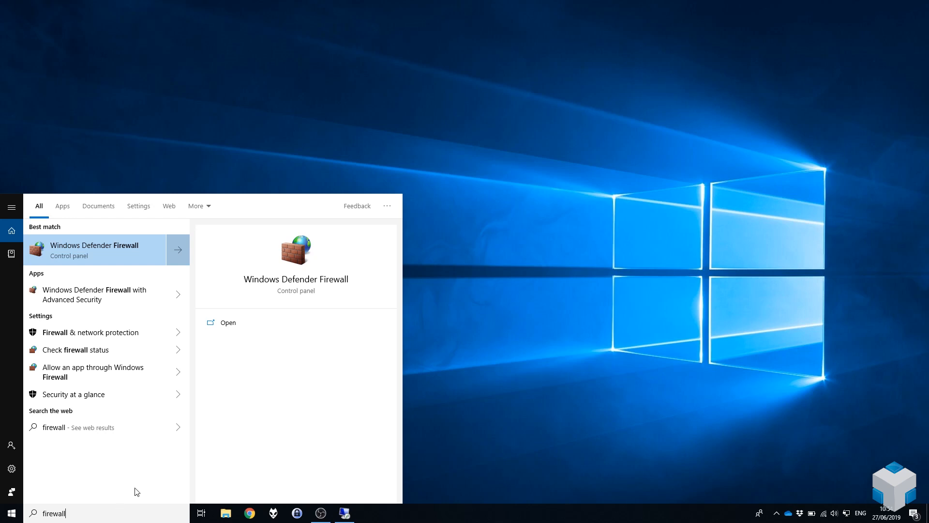
left_click(119, 297)
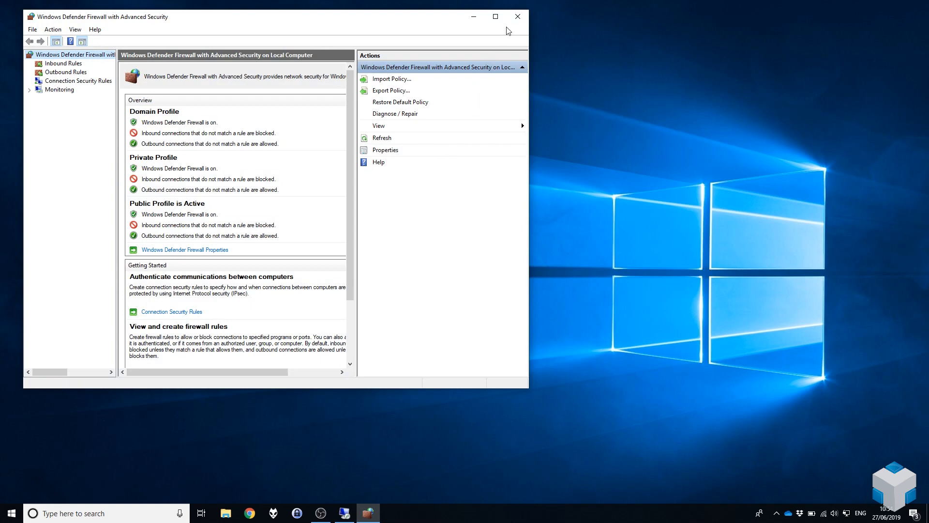
left_click(496, 18)
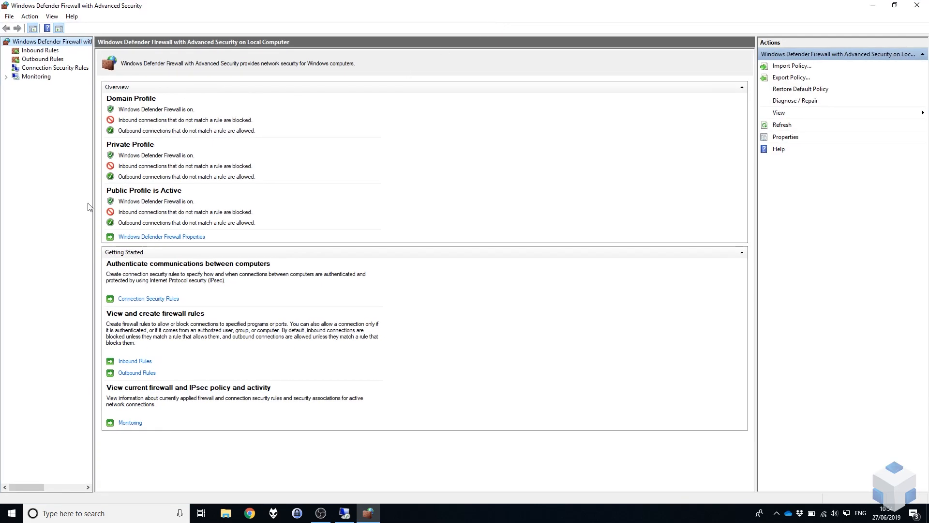
left_click_drag(94, 201, 154, 200)
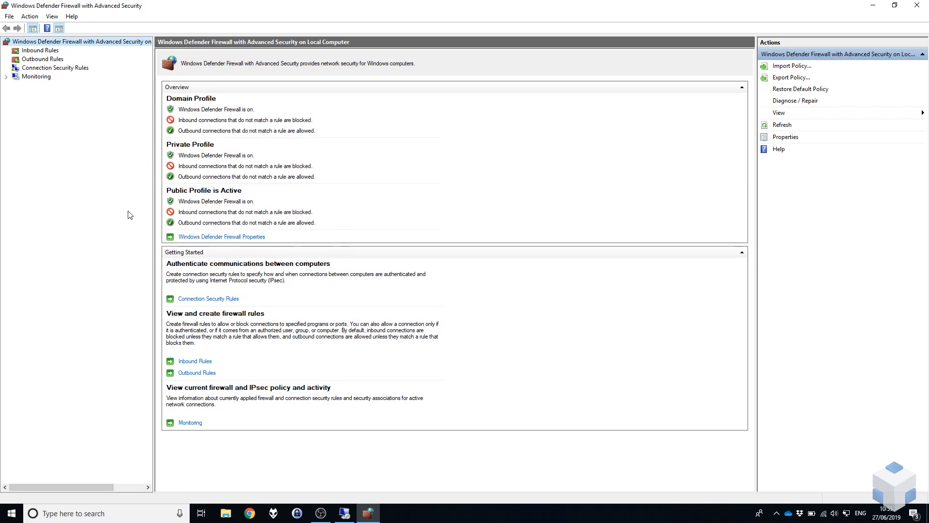
Step: Review the local firewall's properties for the Domain, Private and Public profiles, and close them without changing any settings
right_click(79, 41)
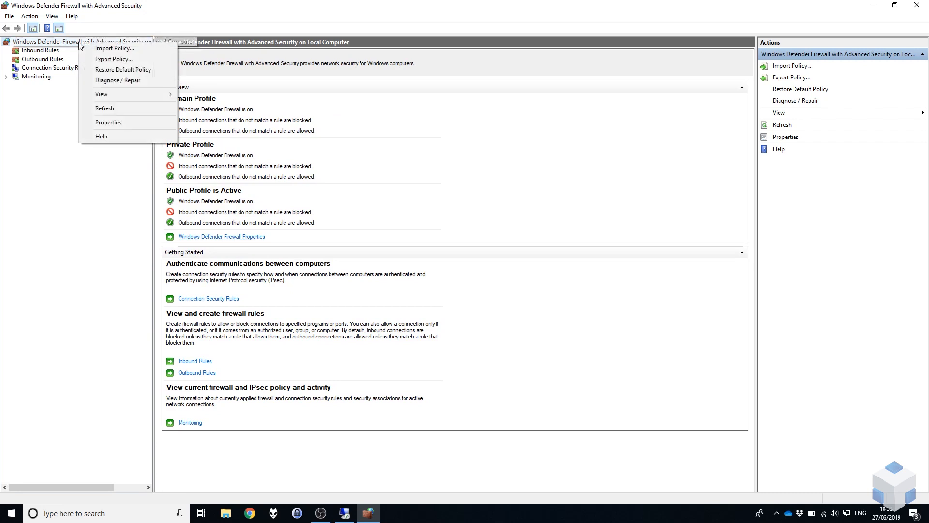
left_click(53, 145)
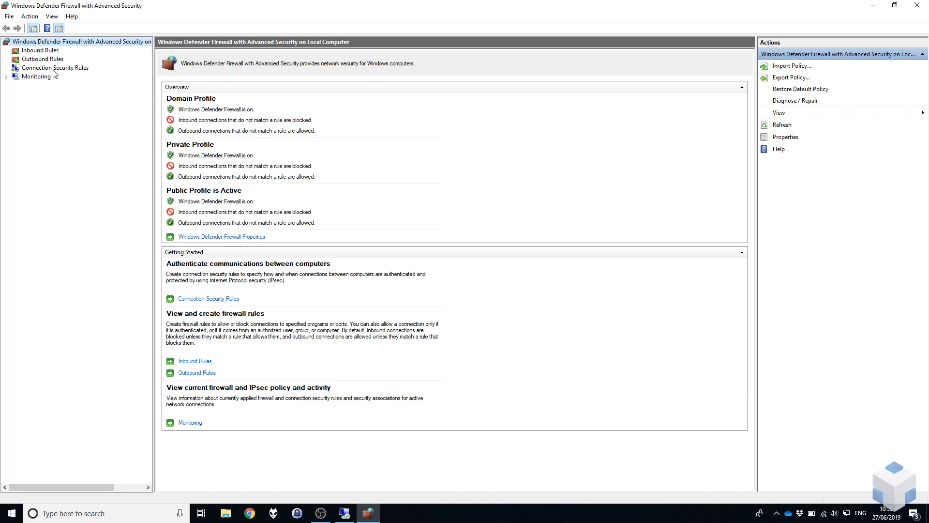
right_click(45, 43)
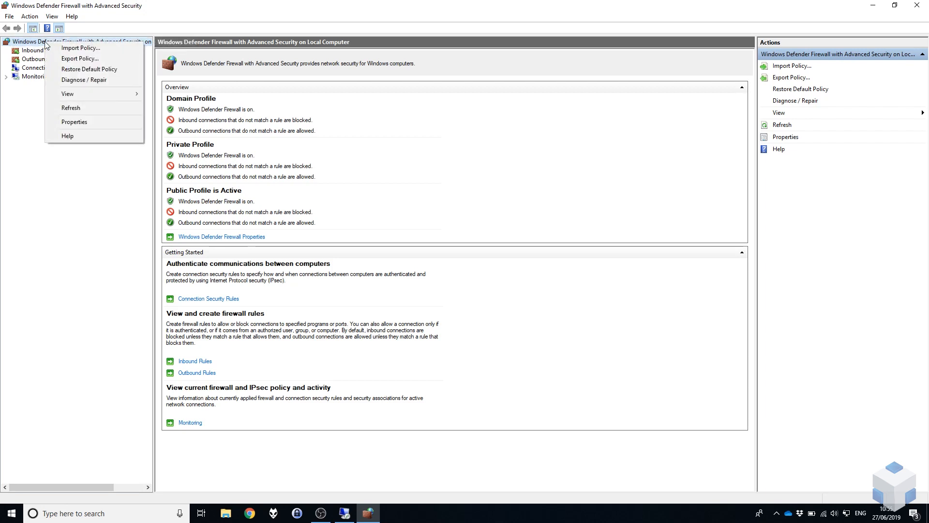
left_click(97, 122)
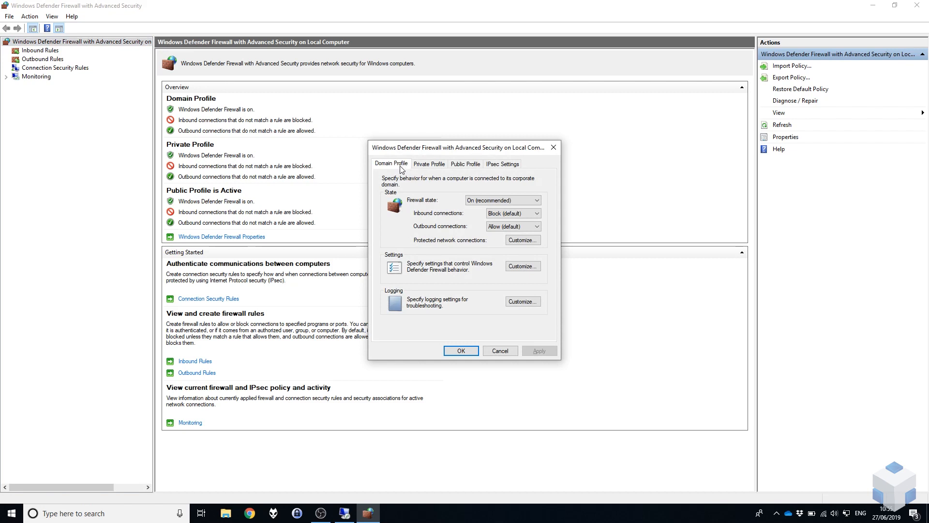
left_click(427, 165)
left_click(466, 165)
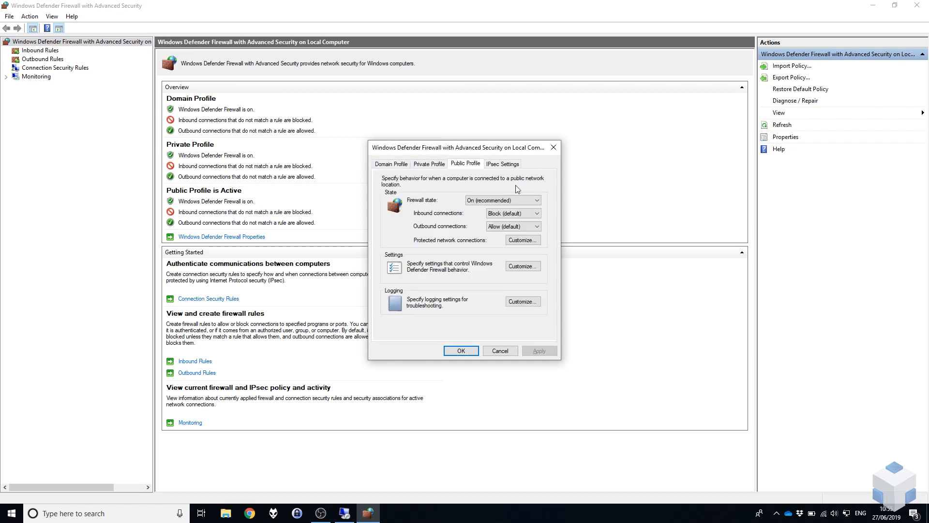
left_click(430, 165)
left_click(394, 164)
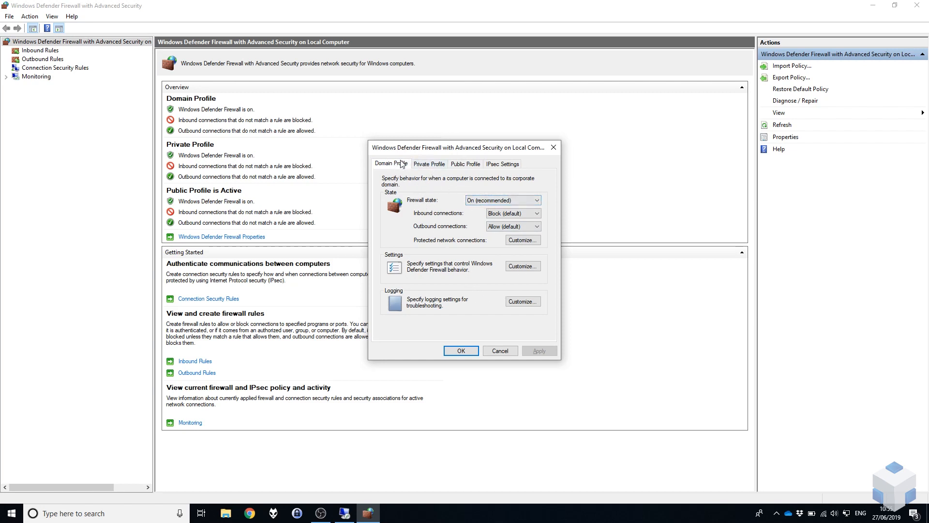
left_click(431, 166)
left_click(465, 162)
left_click(428, 163)
left_click(390, 164)
left_click(471, 350)
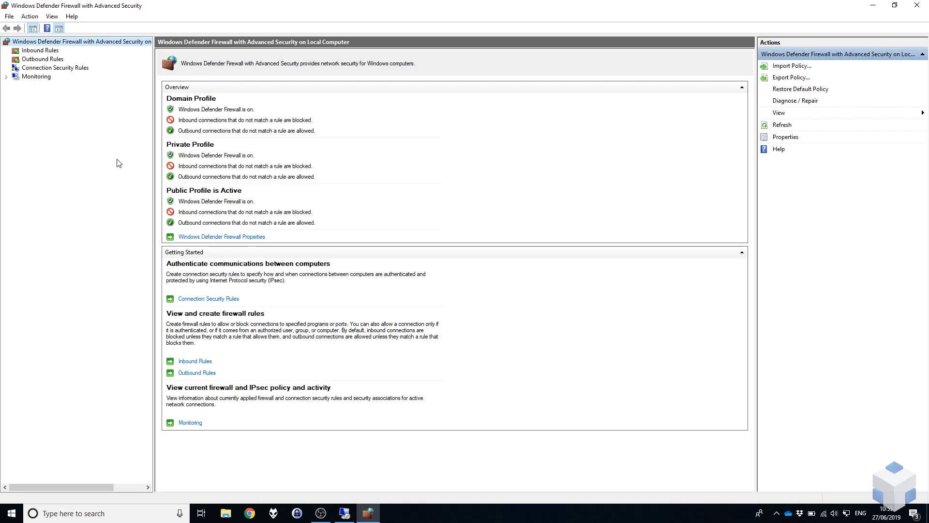
Step: Start a new inbound rule of type Port for TCP with specific local ports 443, 4911 and 5011
left_click(42, 52)
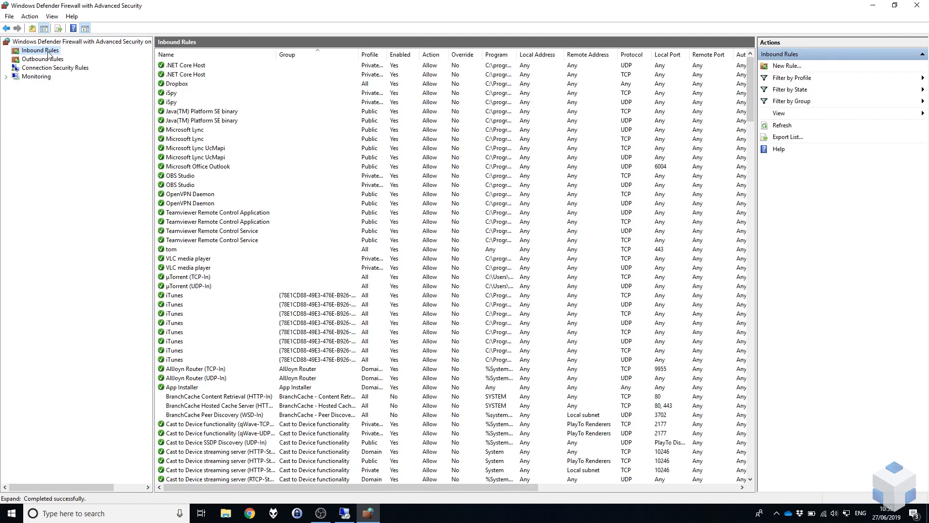
right_click(49, 53)
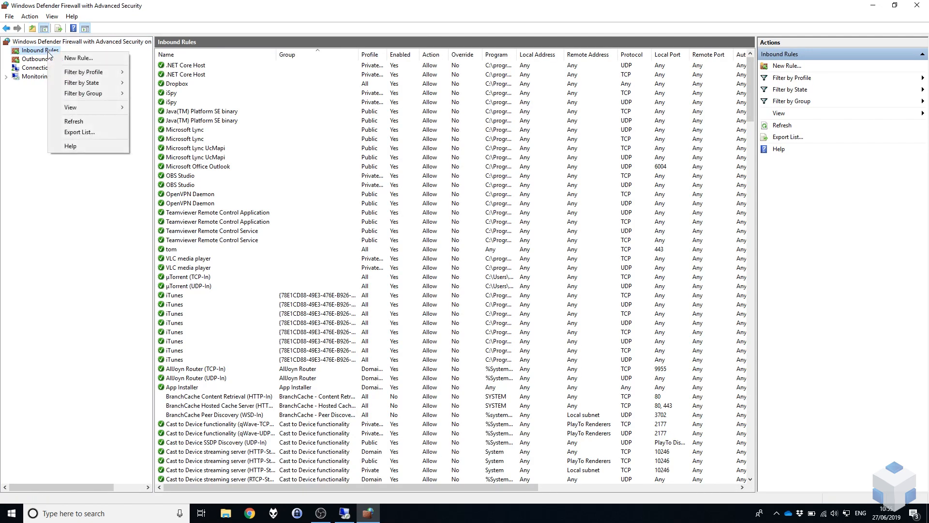
left_click(81, 58)
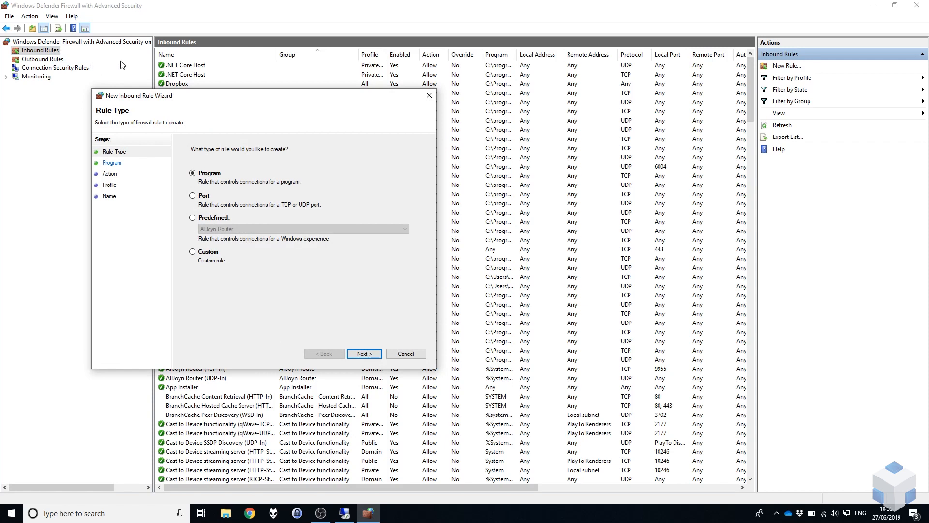
left_click(203, 198)
left_click(372, 356)
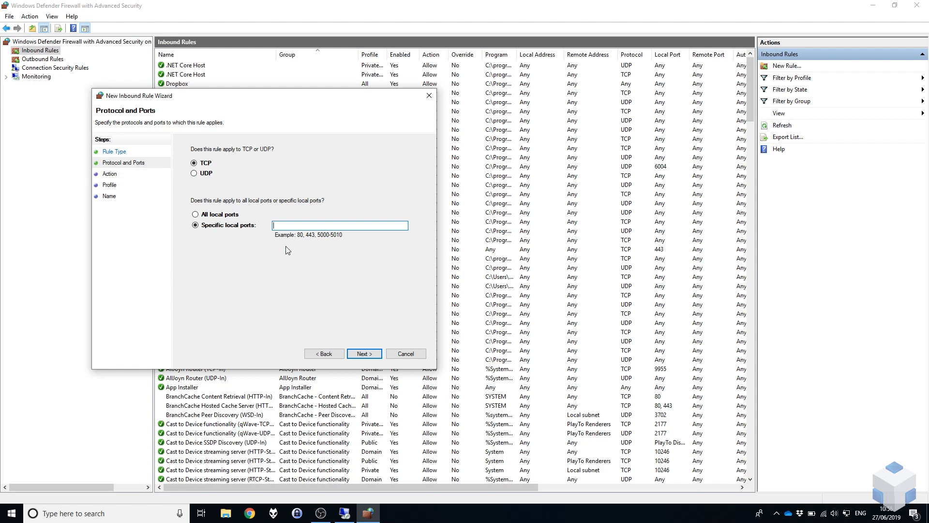
type("443")
type("4911")
type("5011")
left_click(365, 354)
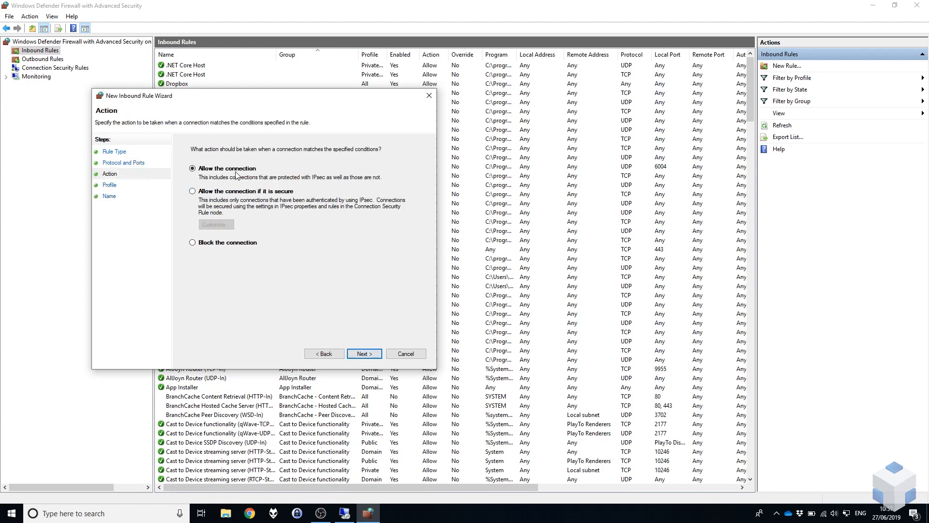
Step: Allow the connection on the Domain, Private and Public profiles, finish the rule with the name Niagara Ports, and select it
left_click(371, 355)
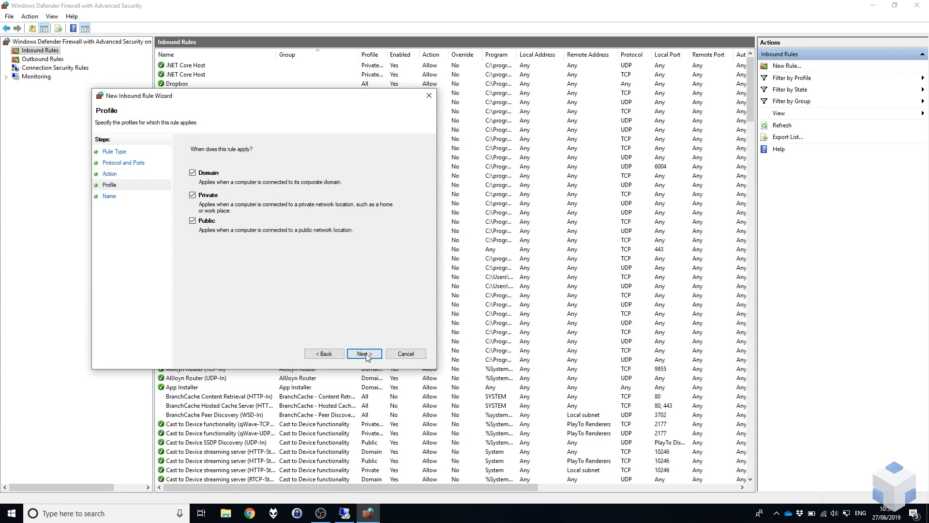
left_click(364, 354)
type("Niagara Ports")
left_click(364, 355)
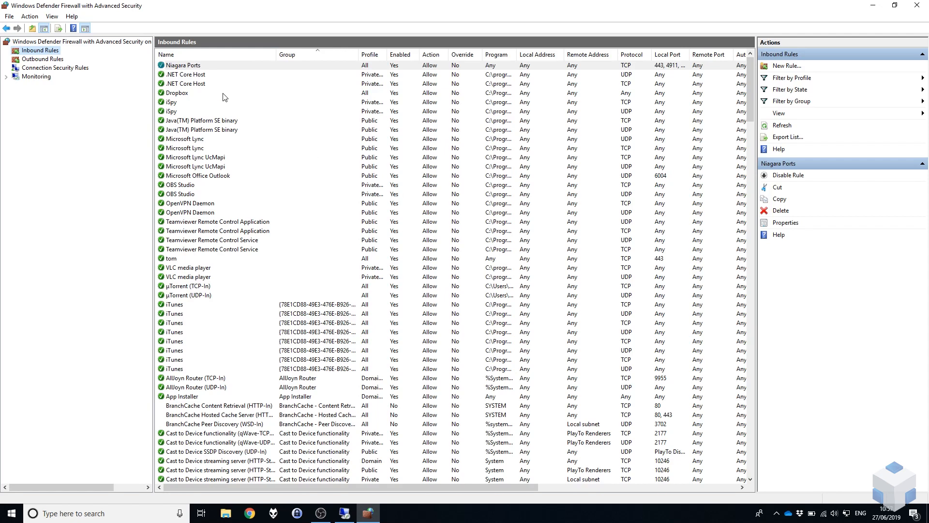
left_click(205, 67)
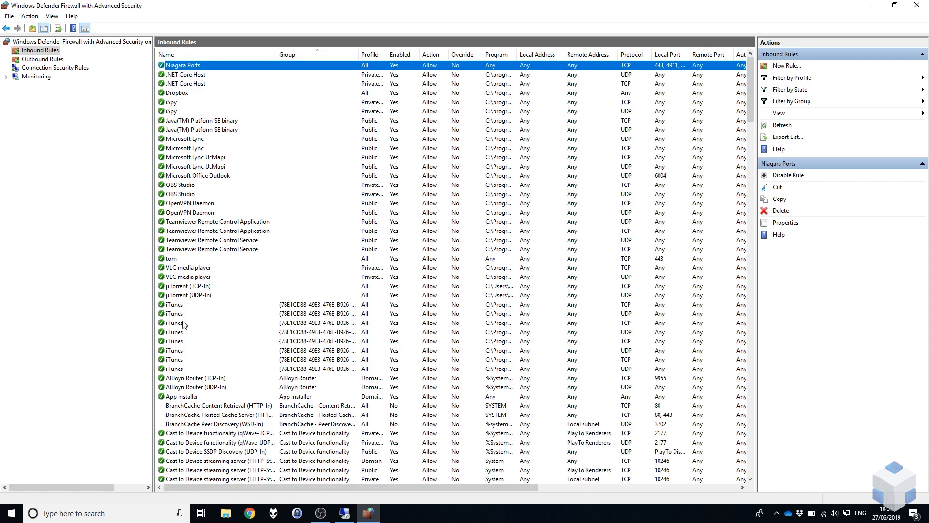
left_click(104, 514)
type("firewall")
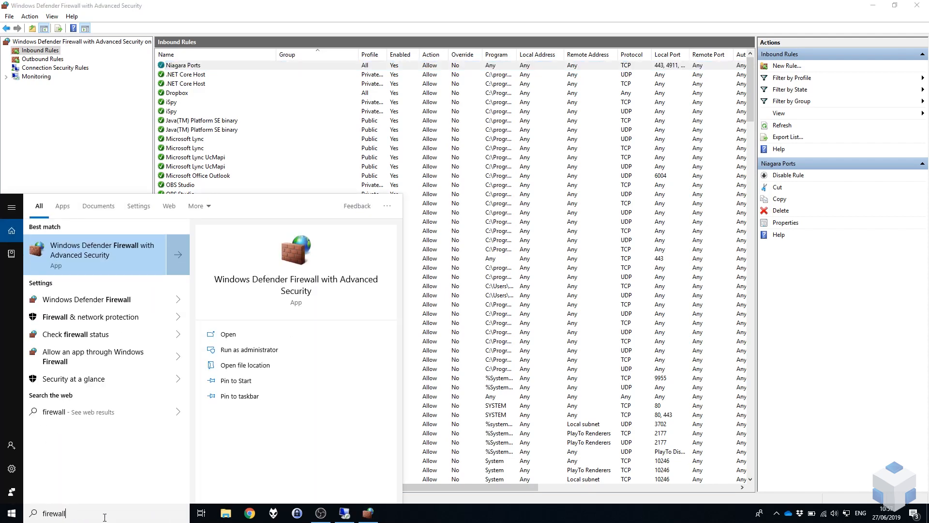
left_click(448, 514)
Step: Switch to the remote Windows Server 2012 R2 session and view the inbound rules in Windows Firewall with Advanced Security
left_click(344, 513)
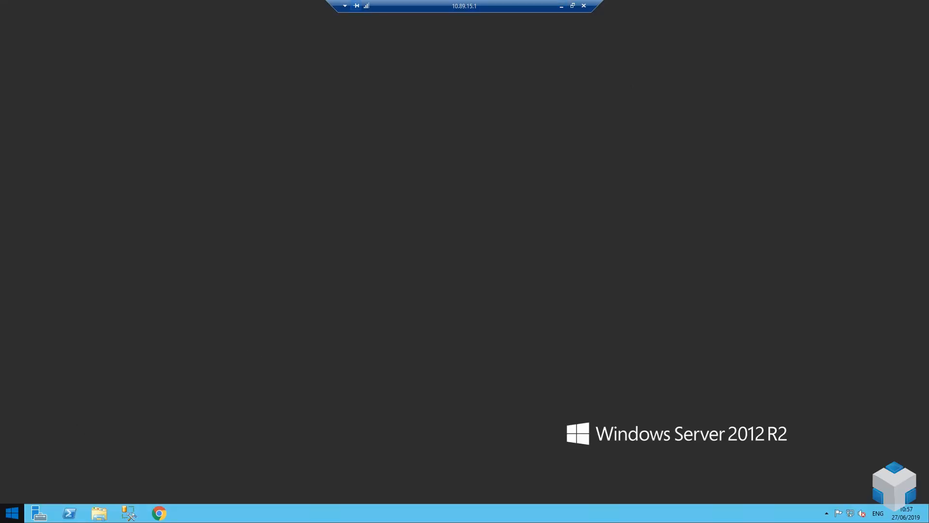
left_click(12, 513)
type("firewall with Advanced Security")
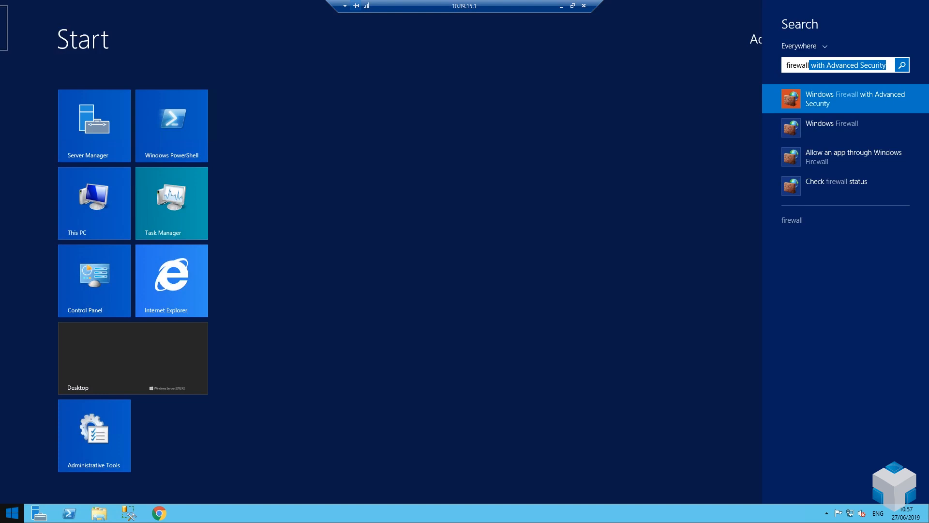
left_click(829, 100)
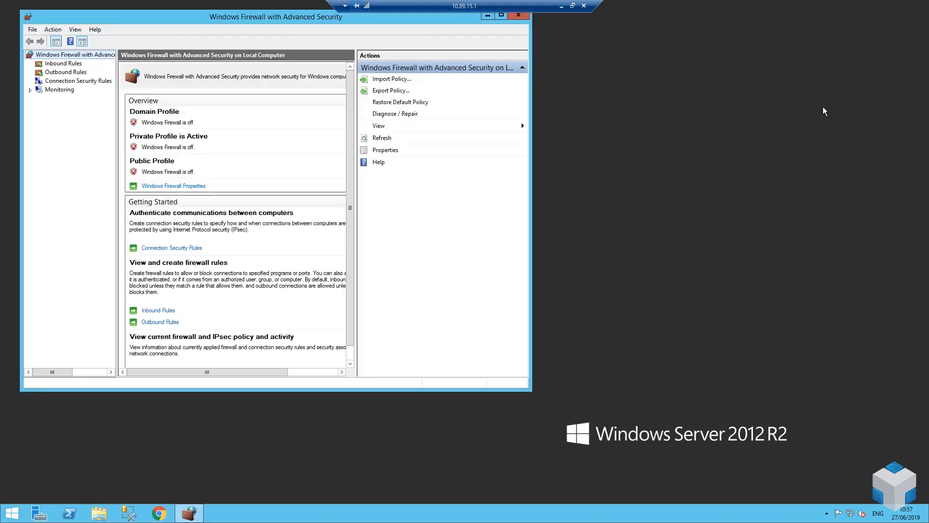
left_click(63, 63)
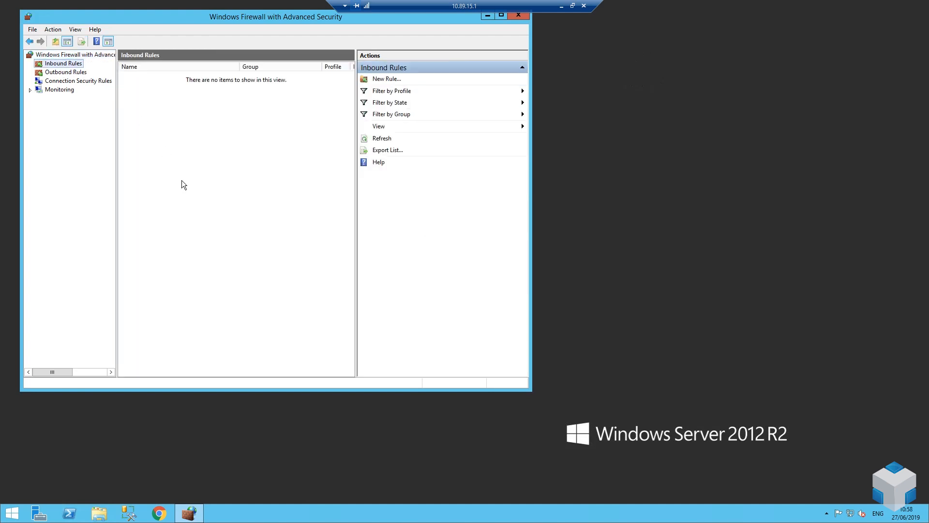
Step: Close the server's firewall console and disconnect the remote desktop session
left_click(521, 15)
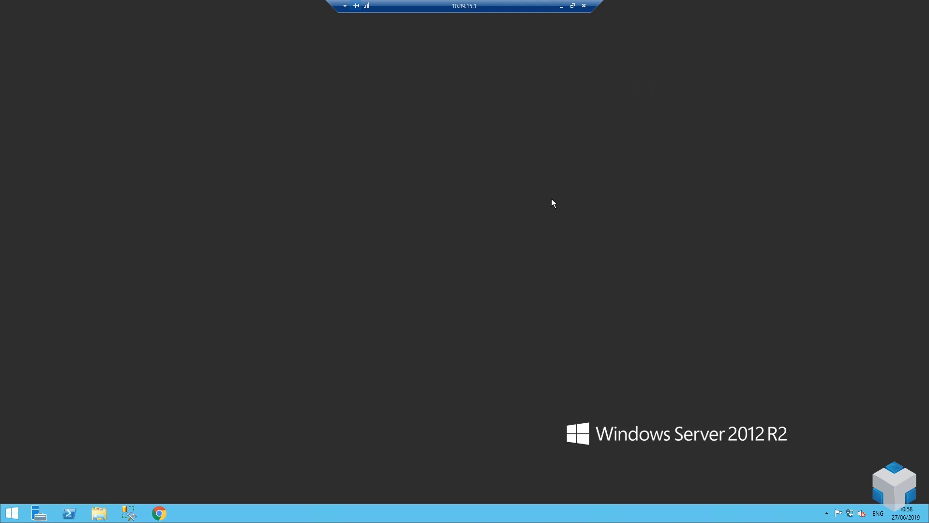
left_click(584, 6)
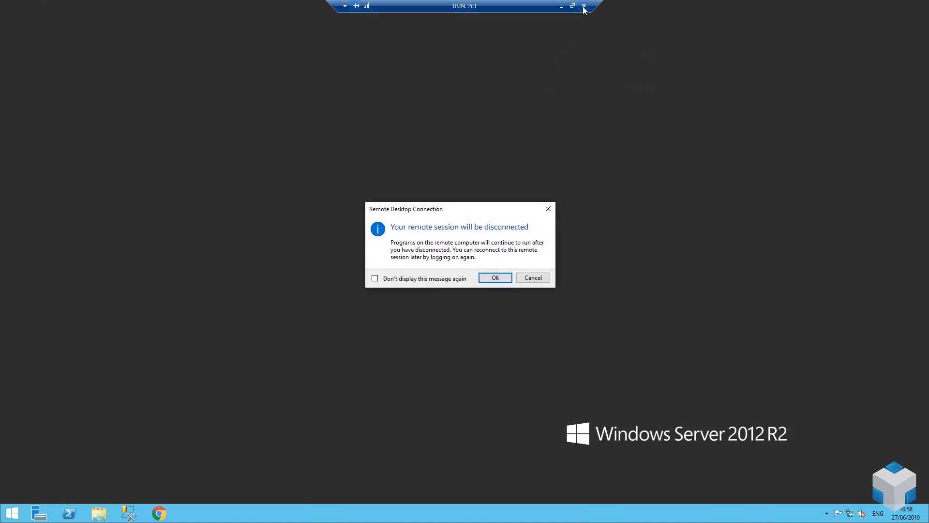
left_click(496, 279)
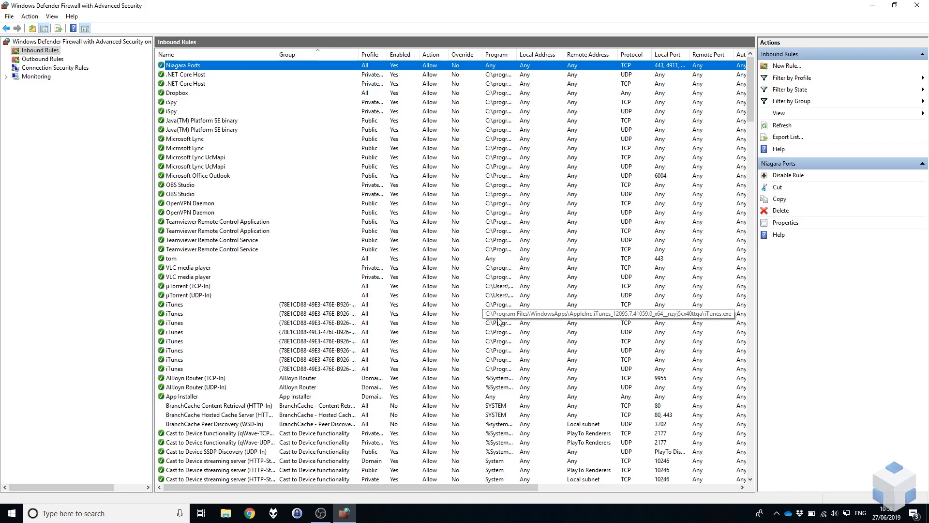